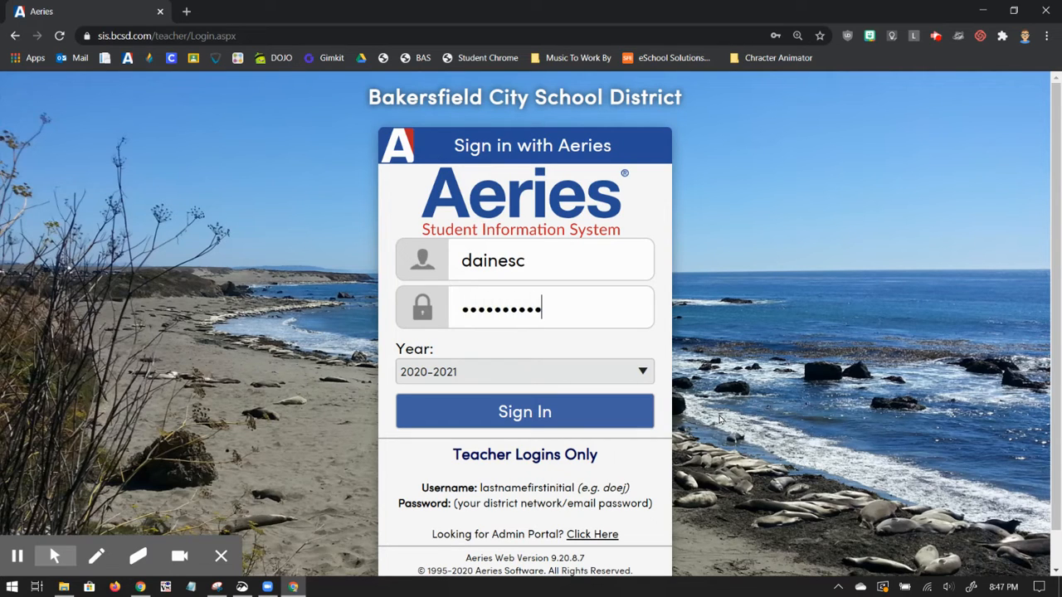
Step: Sign in to the Aeries teacher portal for 2020-2021 with the teacher's username and account password
{"action": "key", "text": "Return"}
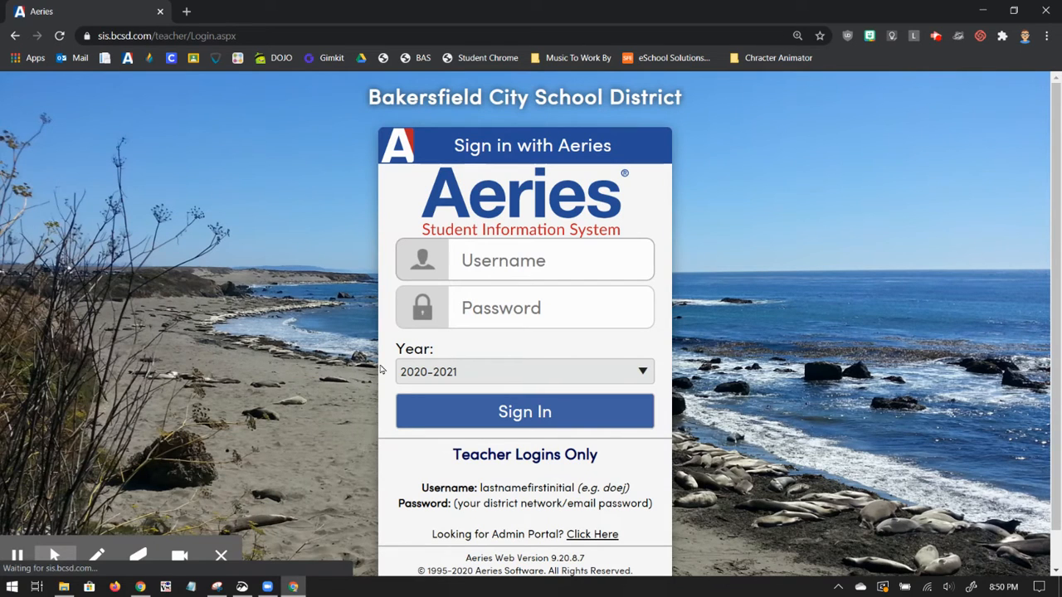
{"action": "left_click", "coordinate": [20, 516]}
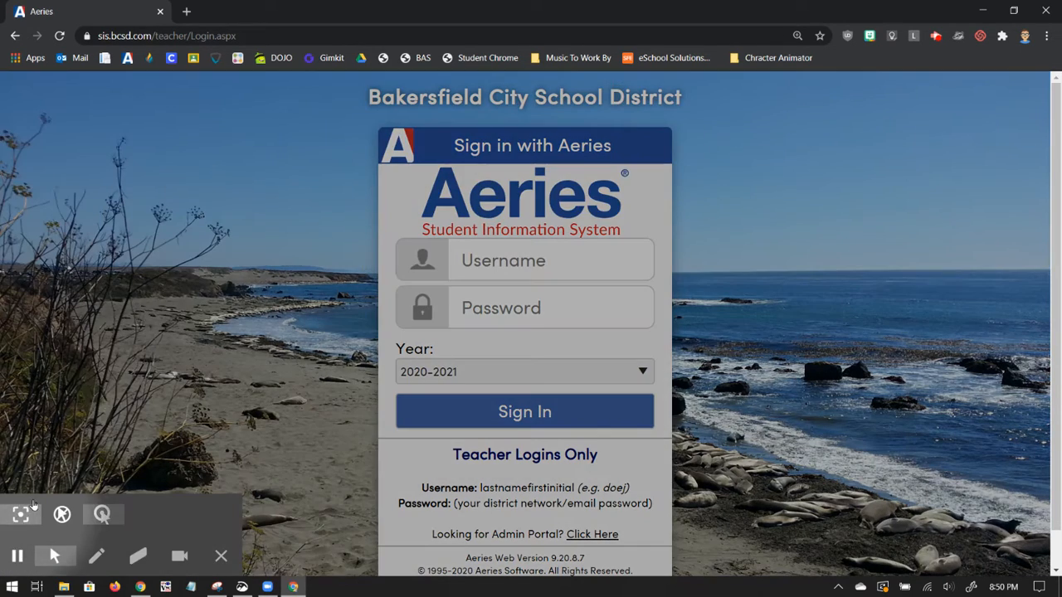
{"action": "left_click", "coordinate": [521, 260]}
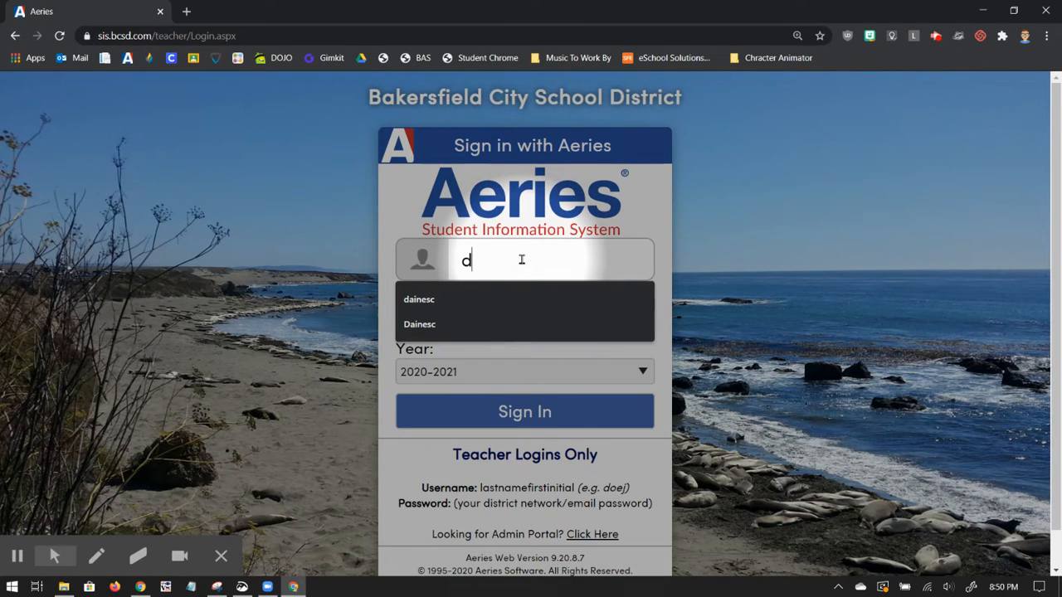
{"action": "key", "text": "Tab"}
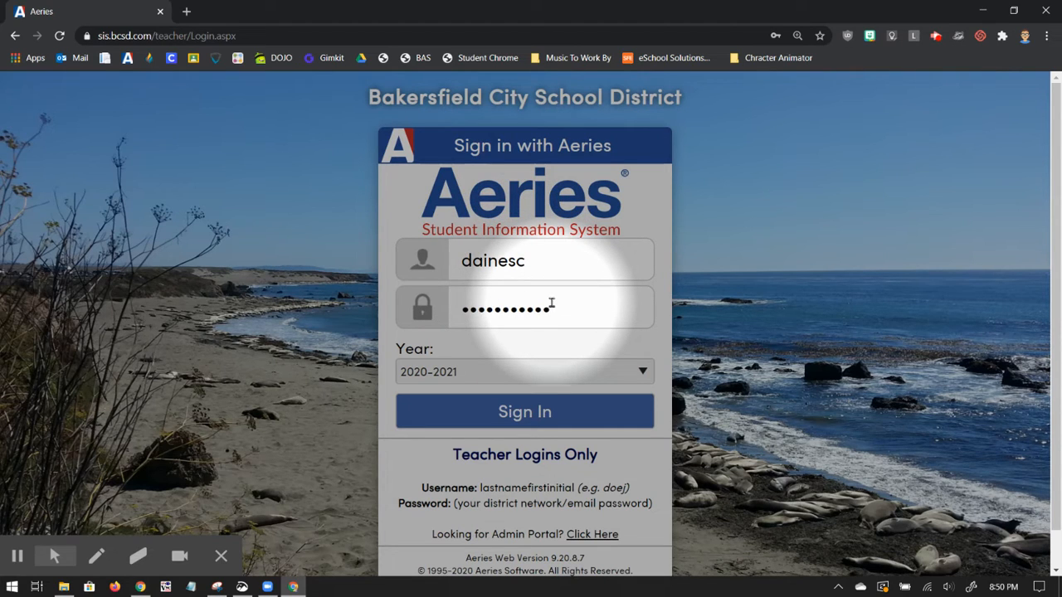
{"action": "key", "text": "Return"}
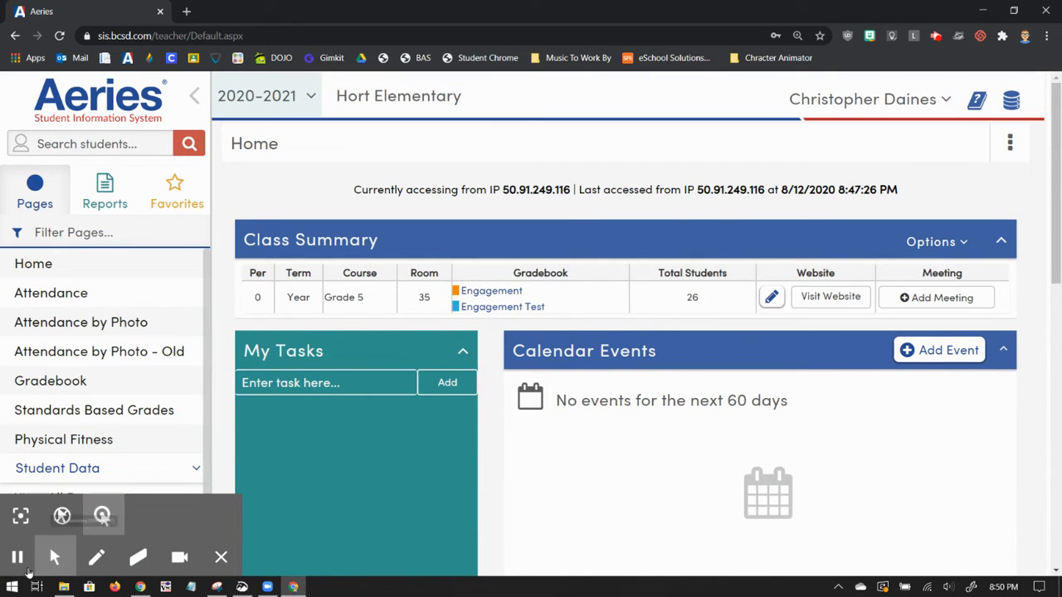
Step: Open the Engagement Test gradebook from the Grade 5 class summary
{"action": "left_click", "coordinate": [20, 516]}
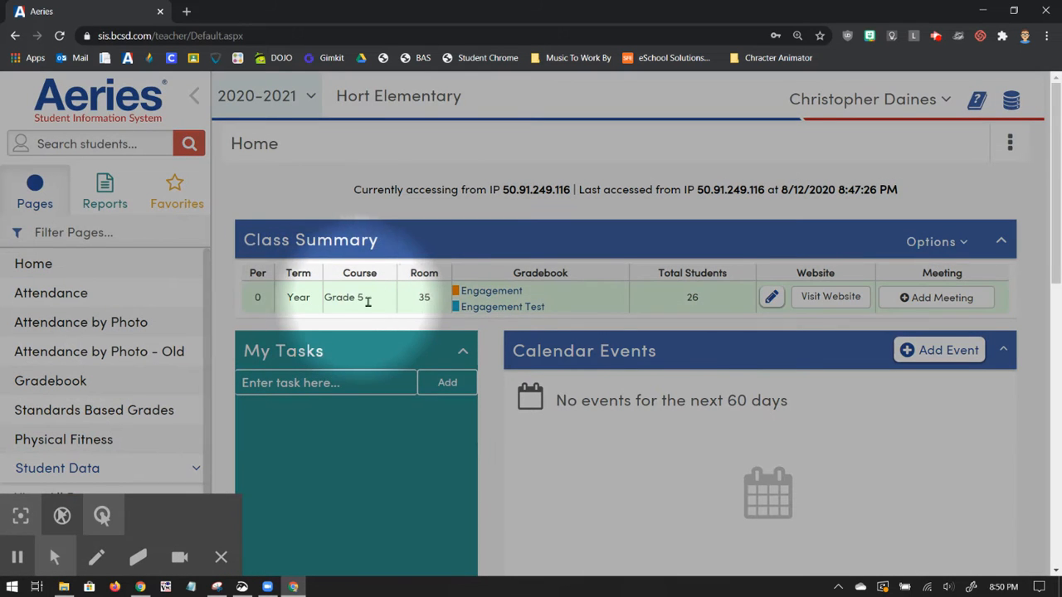
{"action": "left_click", "coordinate": [516, 313]}
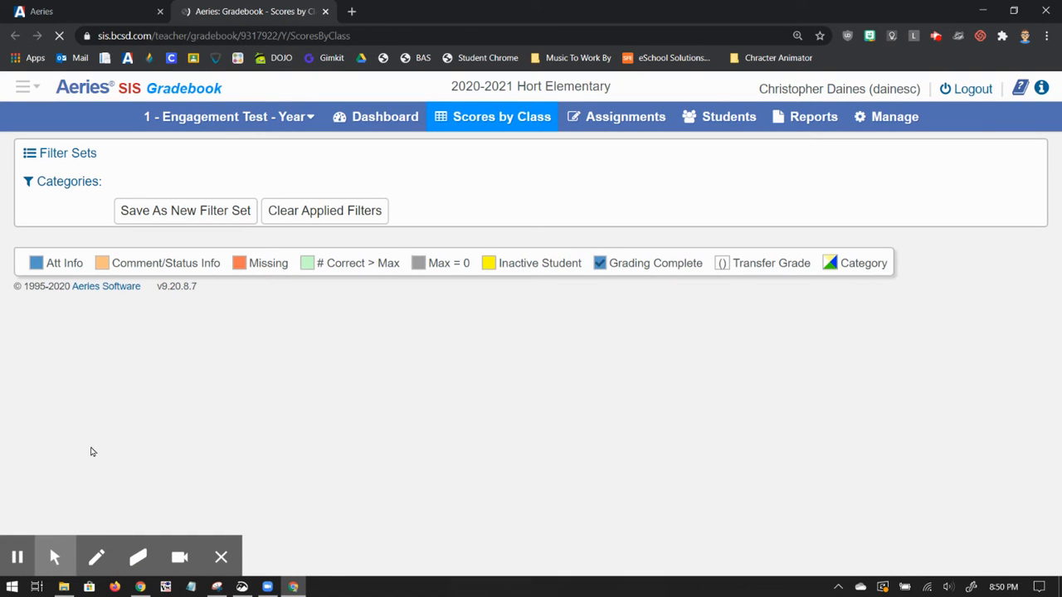
{"action": "mouse_move", "coordinate": [36, 552]}
{"action": "left_click", "coordinate": [20, 516]}
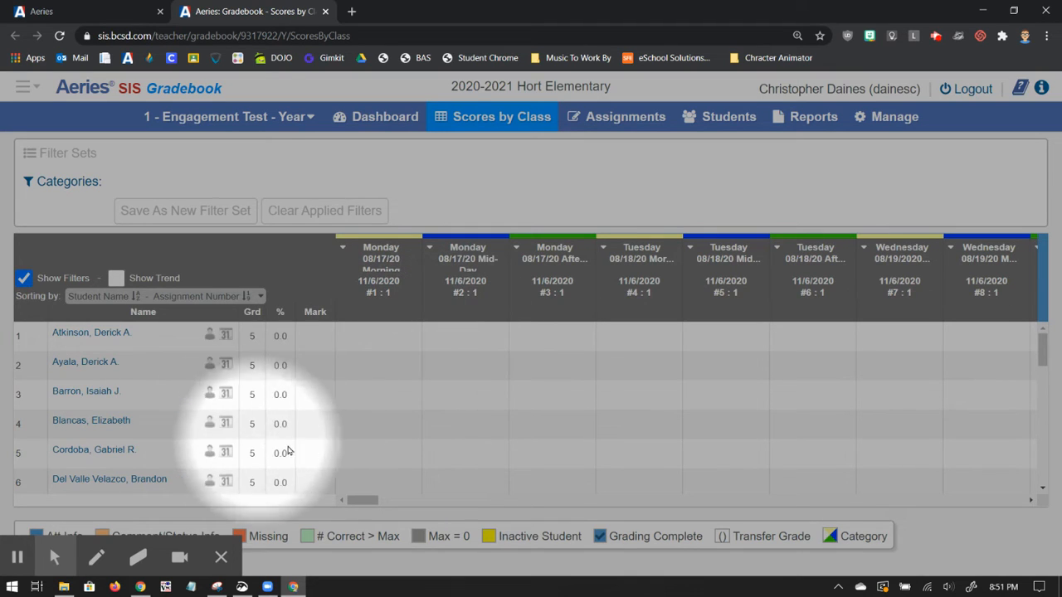
Step: Step through the Monday 08/17/20 Morning score cells of the first six students
{"action": "left_click", "coordinate": [391, 340]}
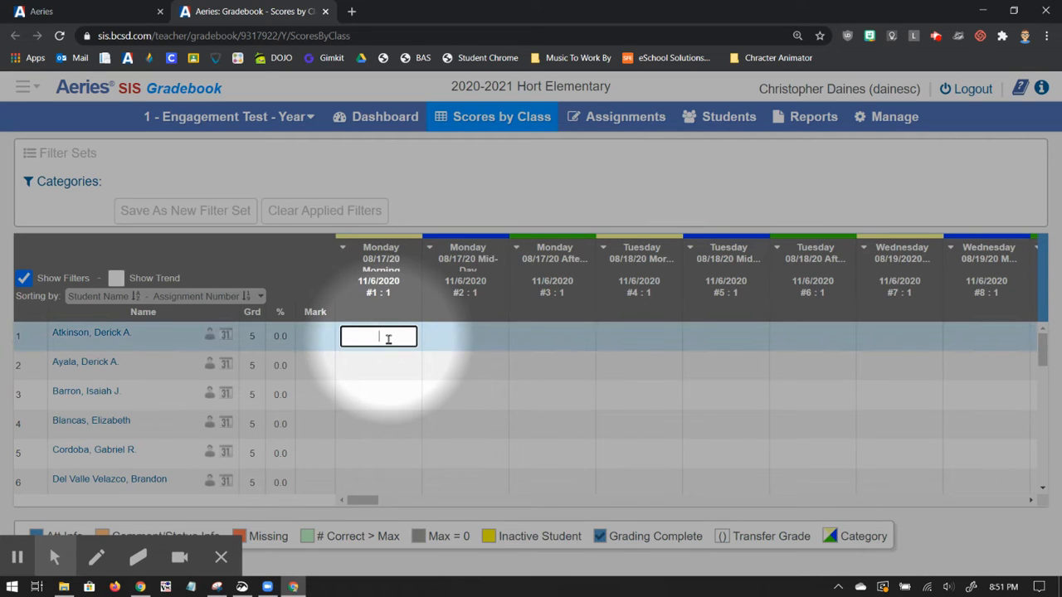
{"action": "left_click", "coordinate": [388, 365]}
{"action": "left_click", "coordinate": [385, 391]}
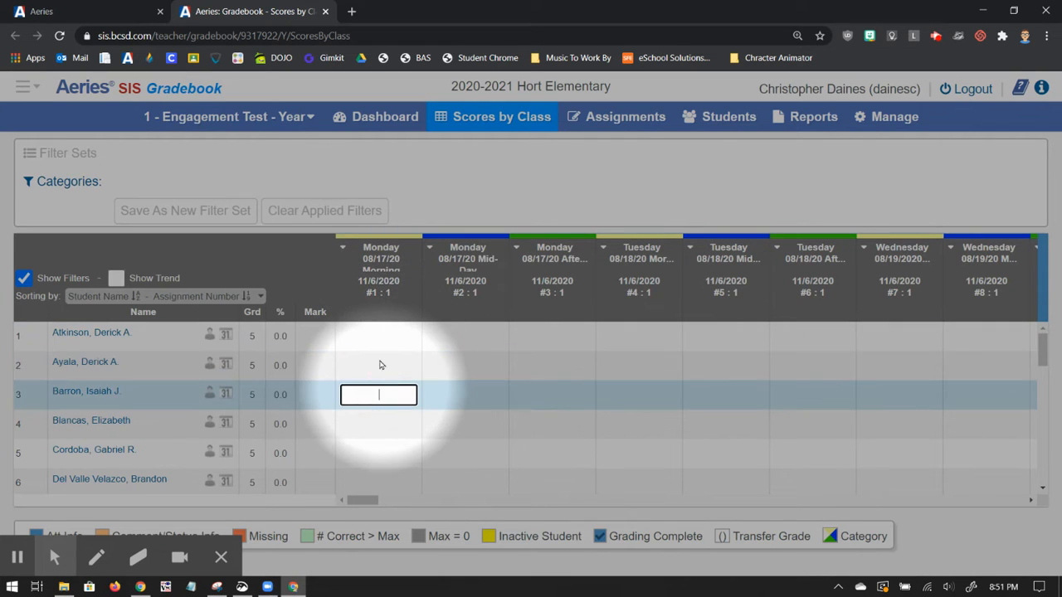
{"action": "left_click", "coordinate": [376, 339]}
{"action": "left_click", "coordinate": [387, 366]}
{"action": "left_click", "coordinate": [387, 394]}
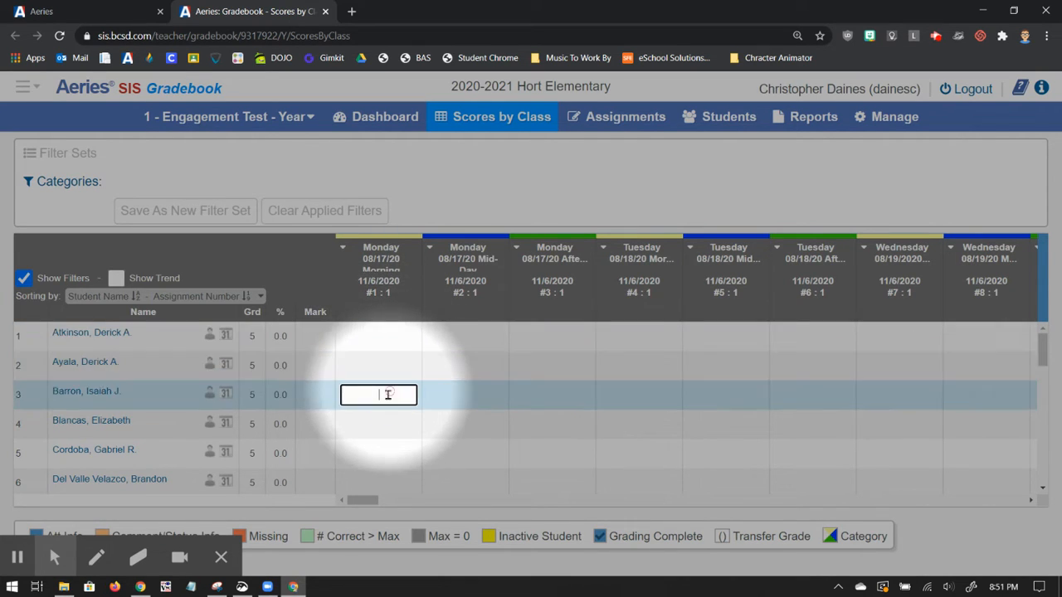
{"action": "left_click", "coordinate": [384, 420]}
{"action": "left_click", "coordinate": [392, 453]}
{"action": "left_click", "coordinate": [387, 480]}
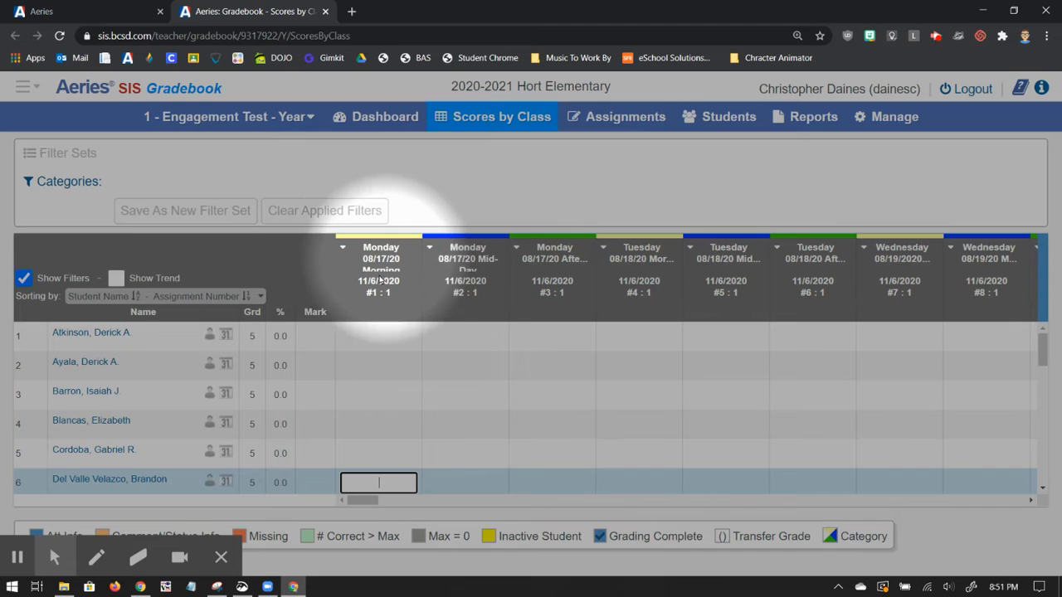
Step: Open the scores-by-assignment page for the Monday 08/17/20 Morning assignment
{"action": "left_click", "coordinate": [343, 251]}
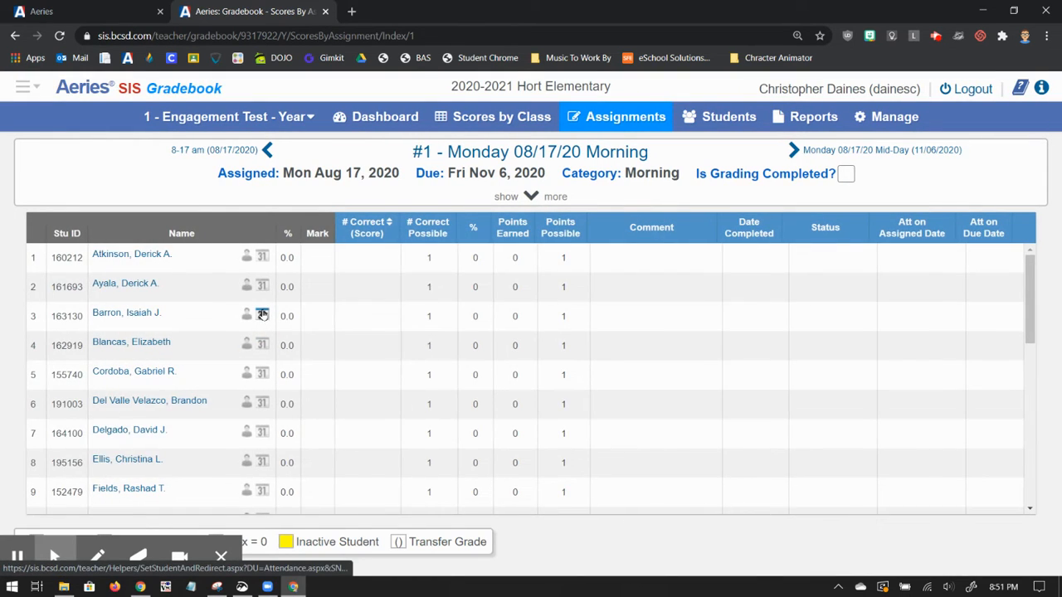
{"action": "left_click", "coordinate": [55, 558]}
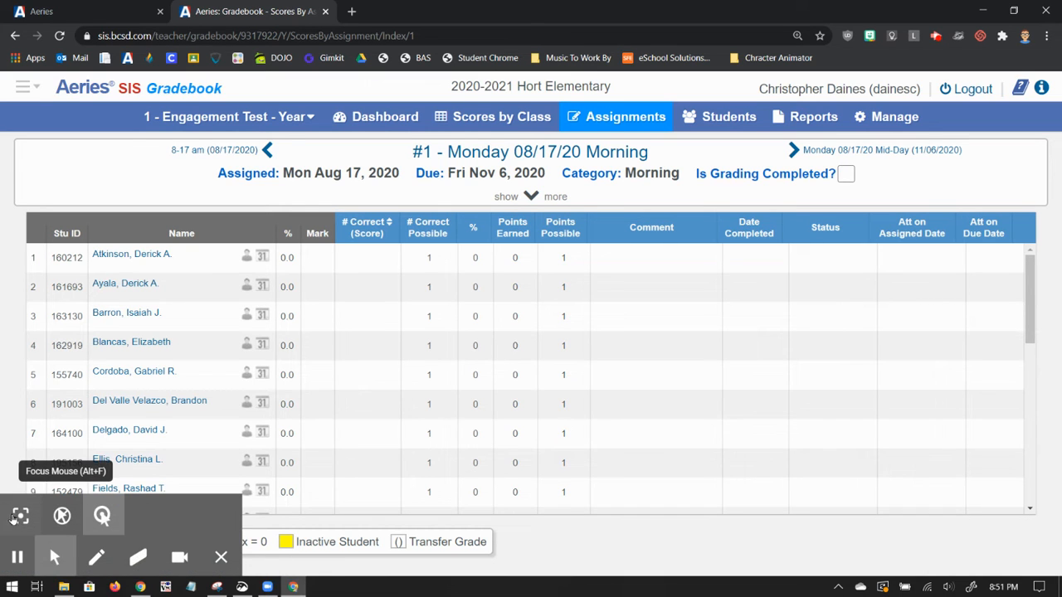
{"action": "left_click", "coordinate": [102, 517]}
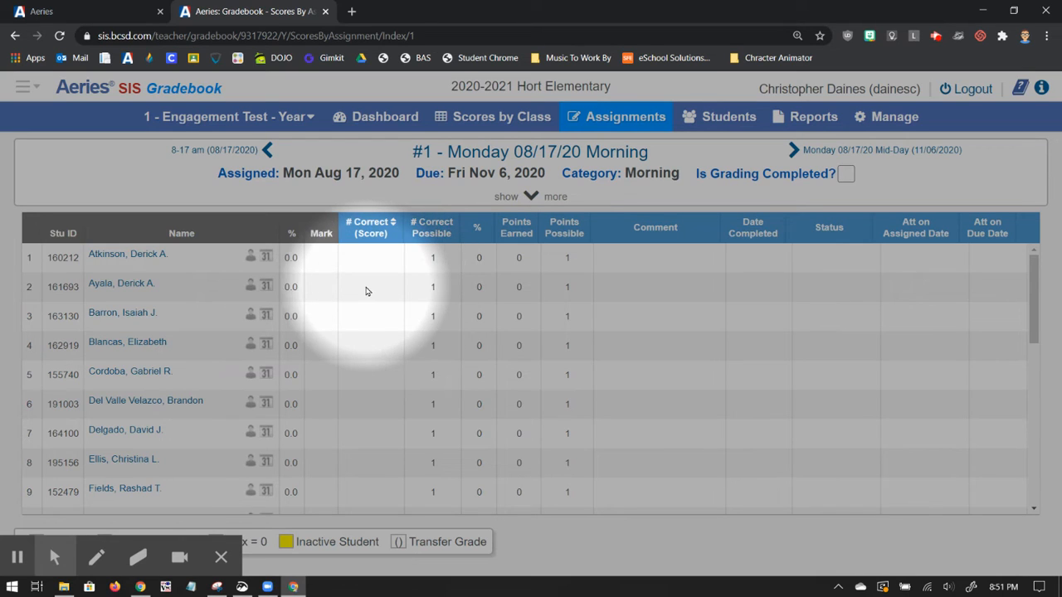
Step: Enter a score of 0 for the students in rows 5, 8, 13 and 18 of the Morning assignment
{"action": "left_click", "coordinate": [369, 377]}
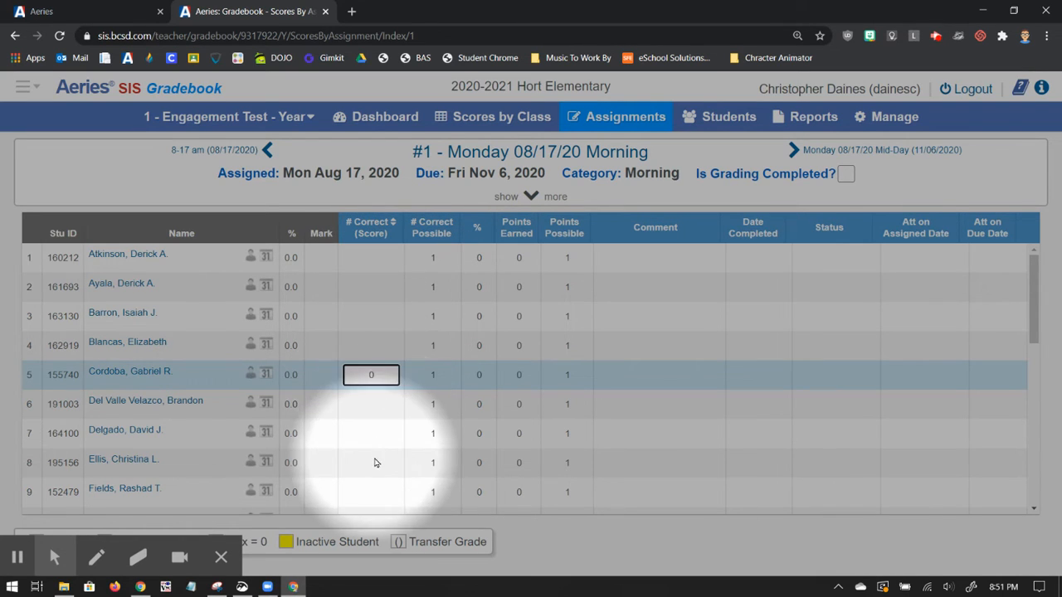
{"action": "left_click", "coordinate": [374, 465]}
{"action": "type", "text": "0"}
{"action": "scroll", "coordinate": [384, 450], "scroll_direction": "down", "scroll_amount": 3}
{"action": "left_click", "coordinate": [379, 394]}
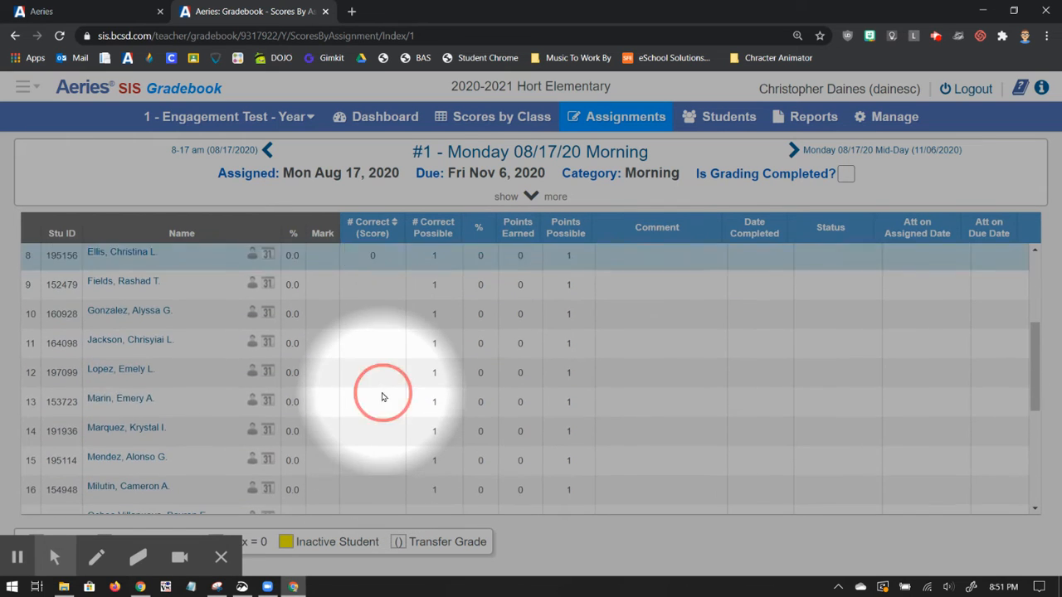
{"action": "type", "text": "0"}
{"action": "scroll", "coordinate": [381, 415], "scroll_direction": "down", "scroll_amount": 3}
{"action": "left_click", "coordinate": [384, 425]}
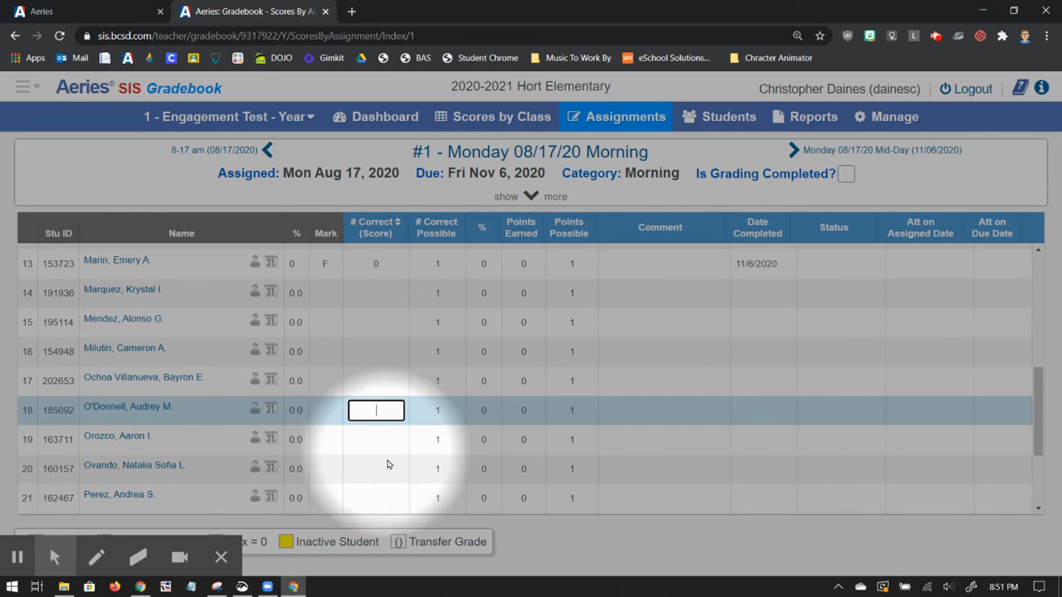
{"action": "type", "text": "0"}
{"action": "scroll", "coordinate": [379, 438], "scroll_direction": "down", "scroll_amount": 3}
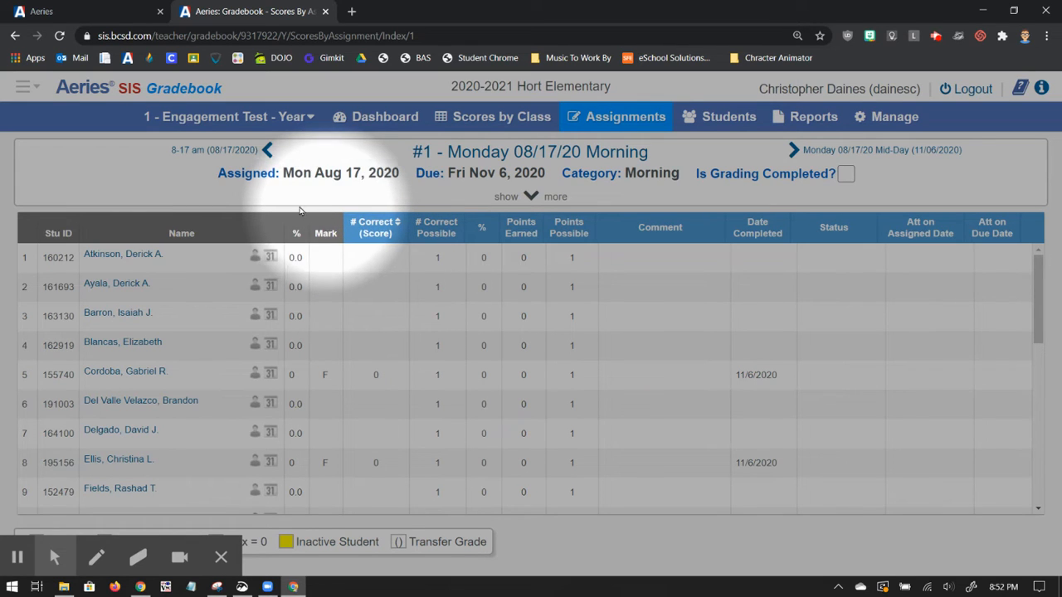
Step: Mass assign a Number Correct of 1 to the remaining students without overwriting existing values, save, and review the scores
{"action": "left_click", "coordinate": [532, 197]}
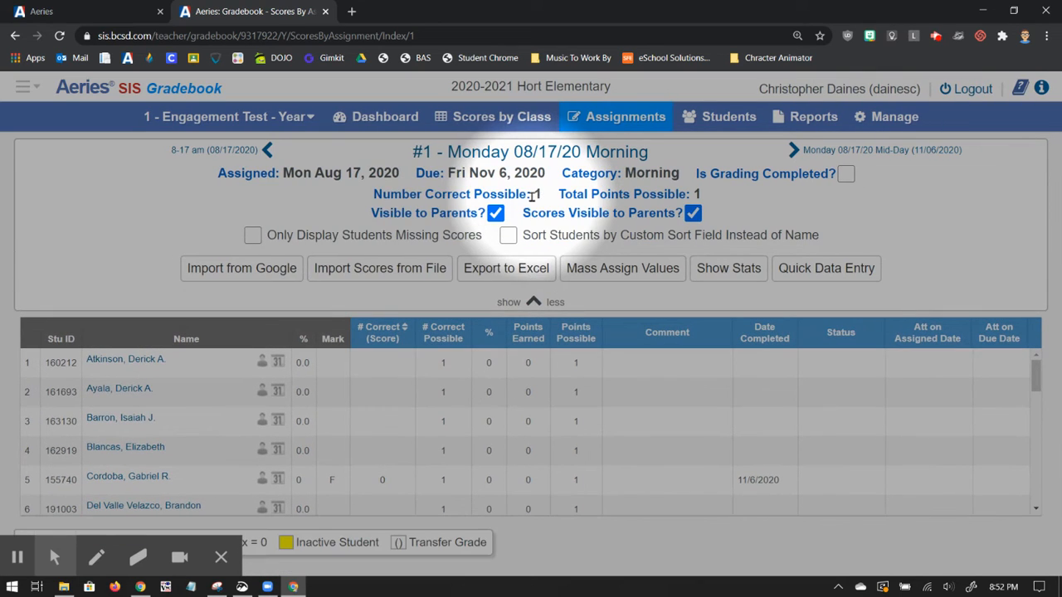
{"action": "left_click", "coordinate": [633, 280]}
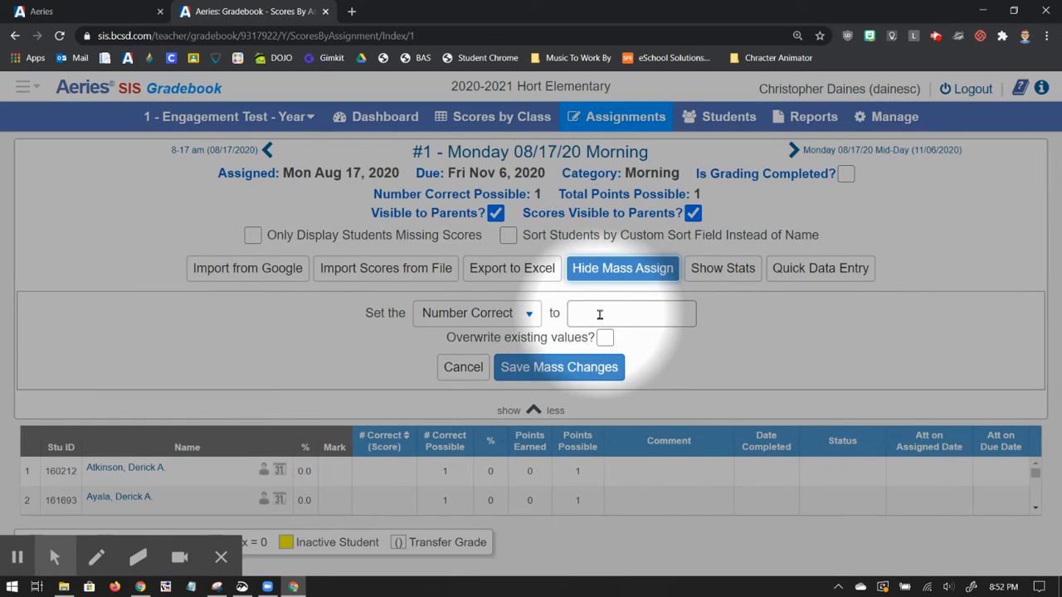
{"action": "left_click", "coordinate": [655, 313]}
{"action": "type", "text": "1"}
{"action": "left_click", "coordinate": [776, 327]}
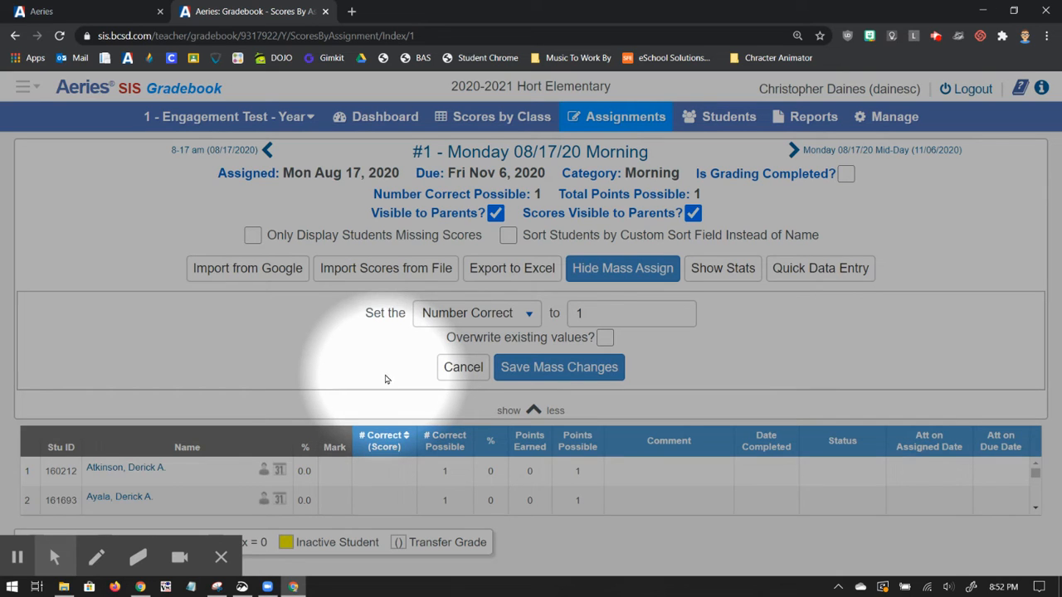
{"action": "left_click", "coordinate": [569, 369]}
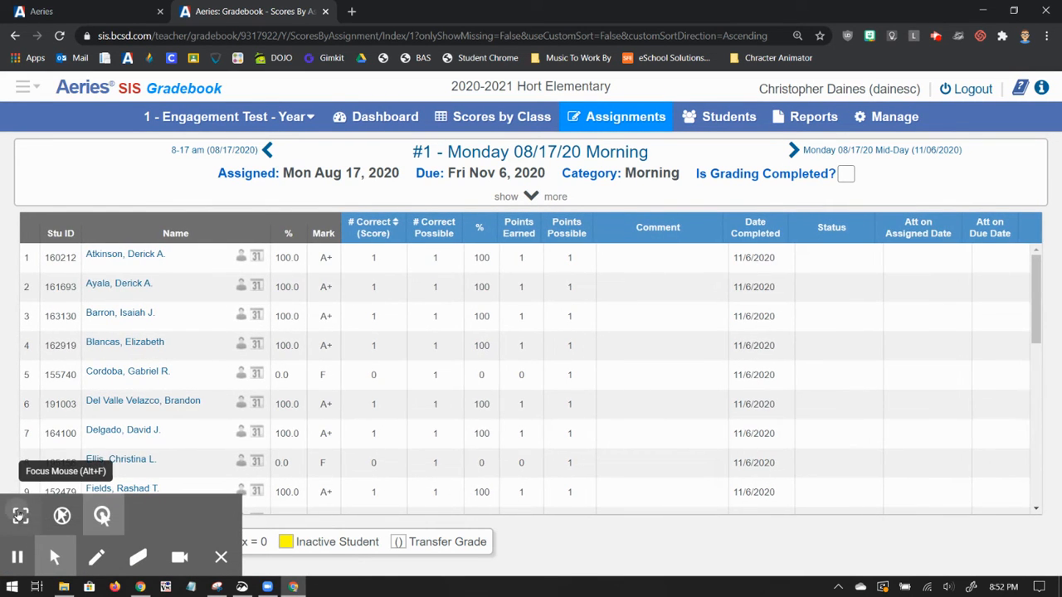
{"action": "left_click", "coordinate": [102, 516]}
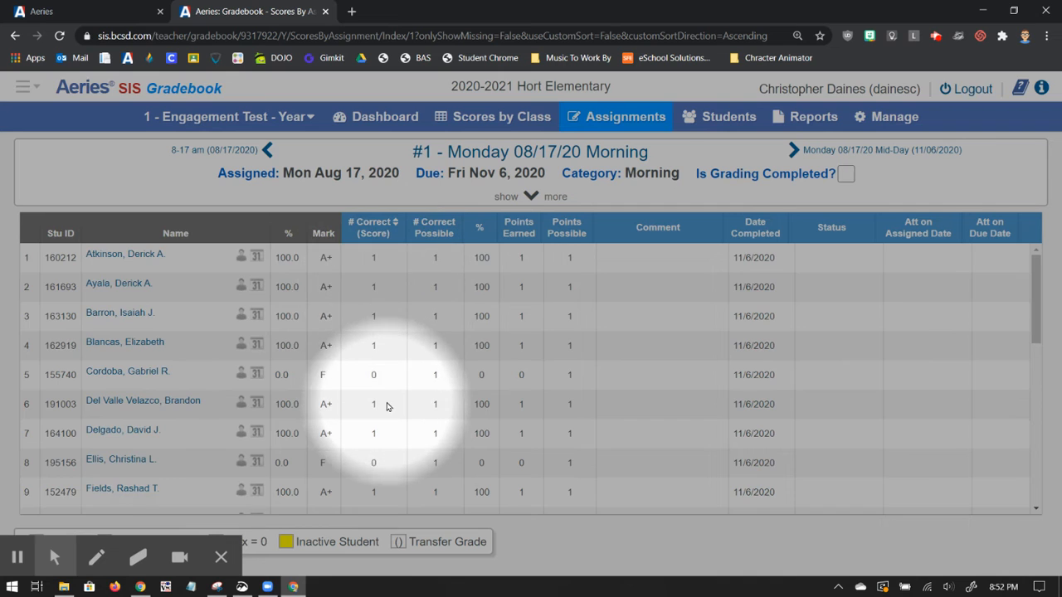
{"action": "scroll", "coordinate": [386, 406], "scroll_direction": "down", "scroll_amount": 5}
{"action": "scroll", "coordinate": [386, 408], "scroll_direction": "down", "scroll_amount": 1}
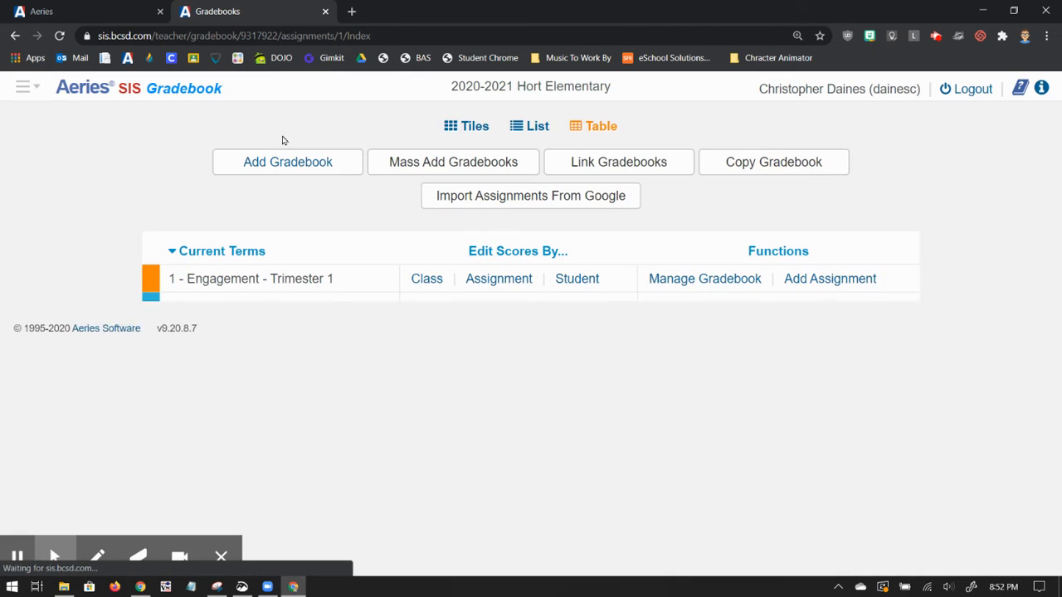
Step: Go to the gradebook list and open the Engagement Test - Year gradebook's scores by assignment
{"action": "mouse_move", "coordinate": [51, 549]}
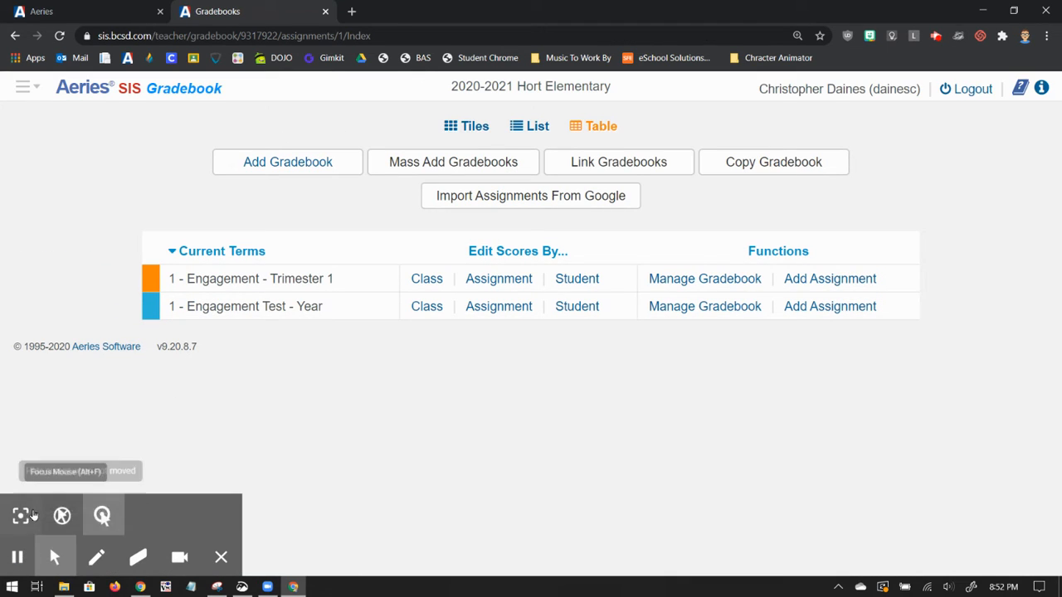
{"action": "left_click", "coordinate": [20, 518]}
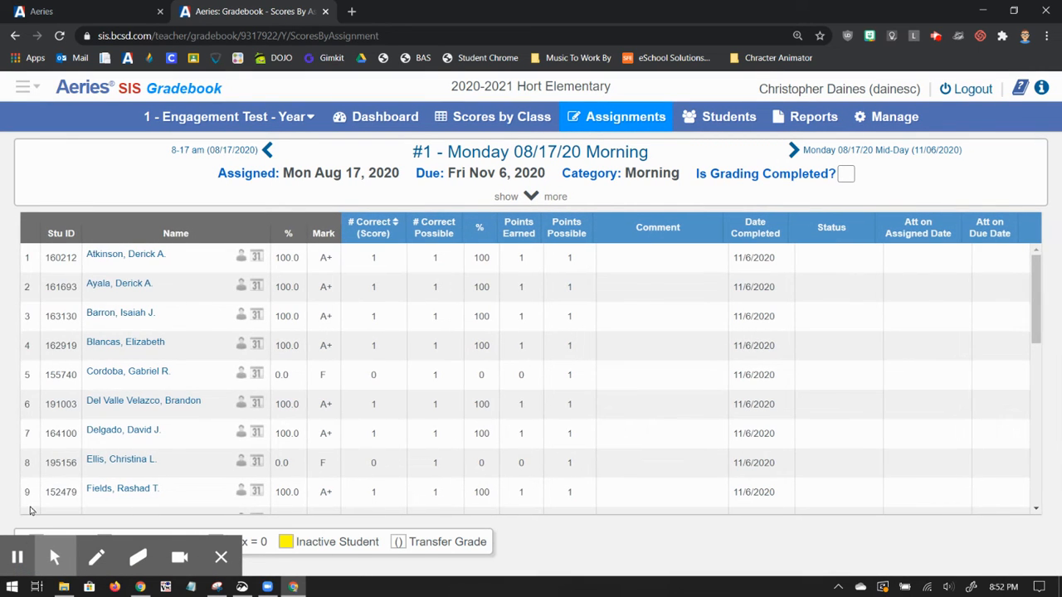
{"action": "left_click", "coordinate": [24, 523]}
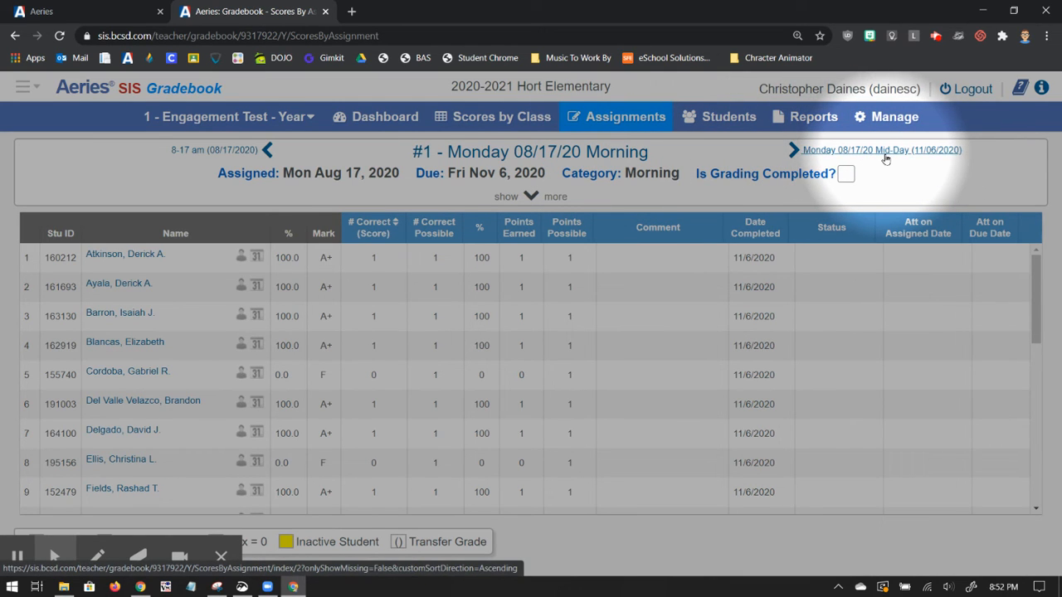
Step: Return to the Aeries teacher Home page from the gradebook
{"action": "left_click", "coordinate": [27, 88]}
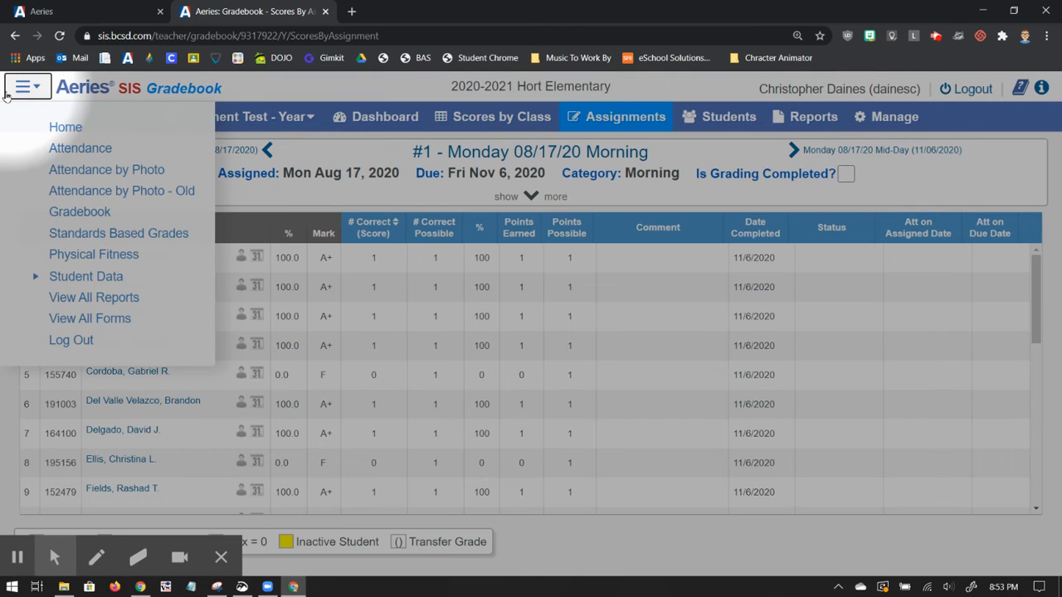
{"action": "left_click", "coordinate": [61, 129]}
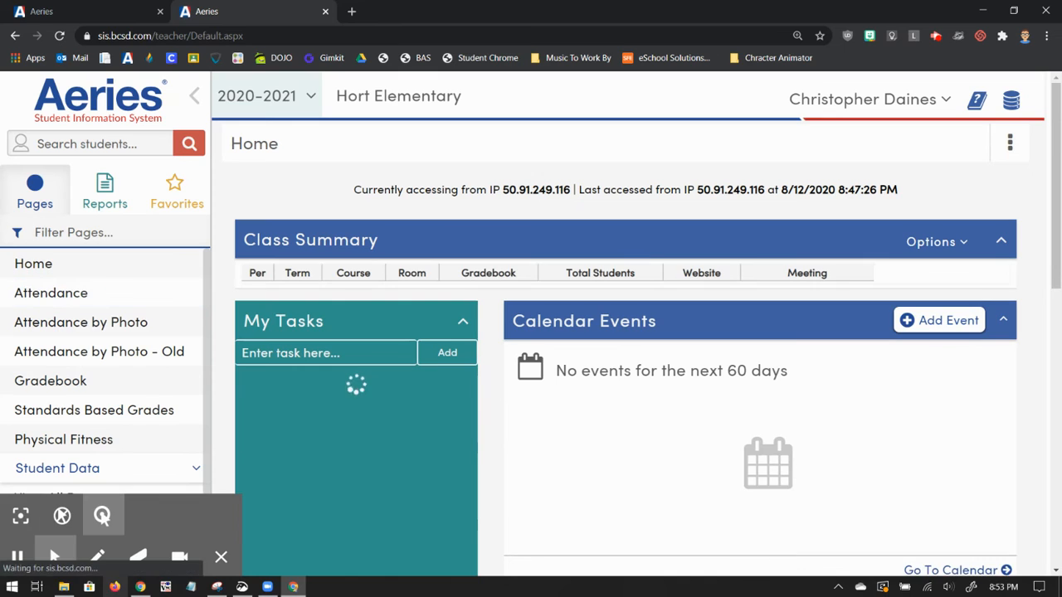
{"action": "left_click", "coordinate": [20, 525]}
{"action": "right_click", "coordinate": [19, 513]}
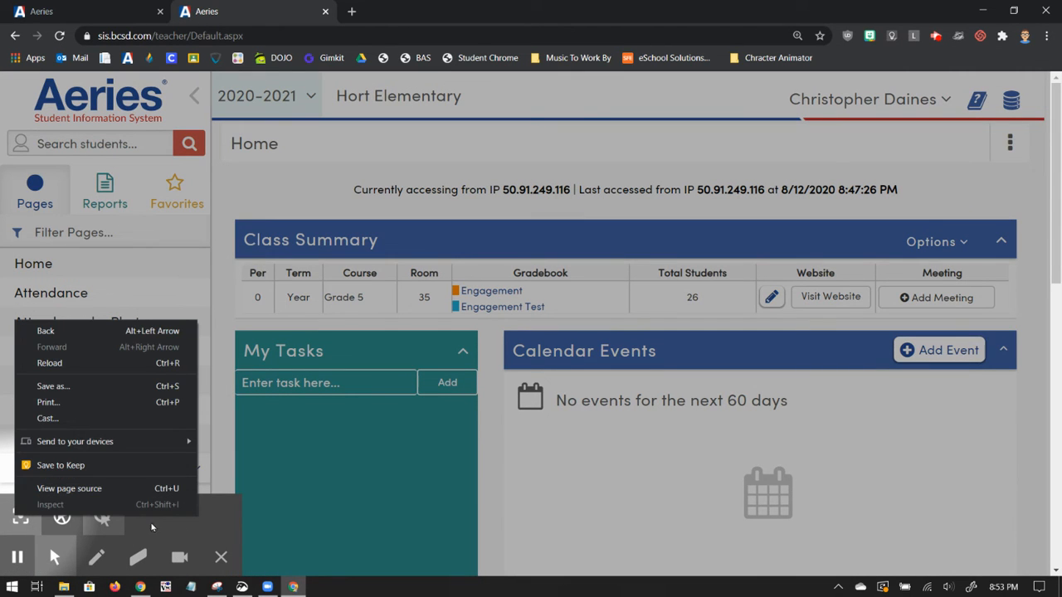
{"action": "left_click", "coordinate": [28, 526]}
{"action": "left_click", "coordinate": [21, 524]}
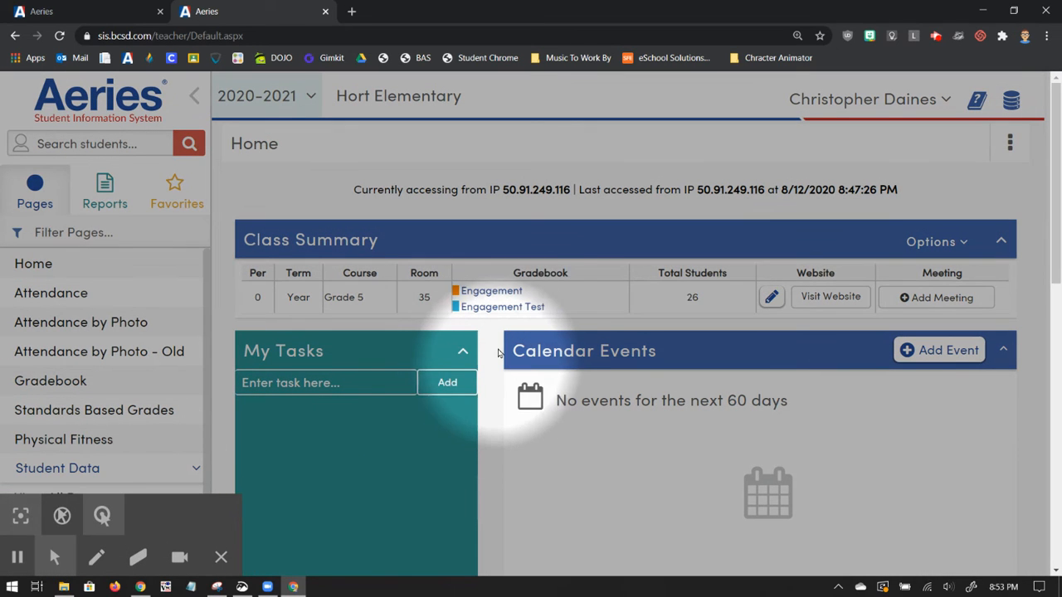
Step: Open the Engagement Test gradebook again and display the scores for the Monday 08/17/20 Mid-Day assignment
{"action": "left_click", "coordinate": [529, 308]}
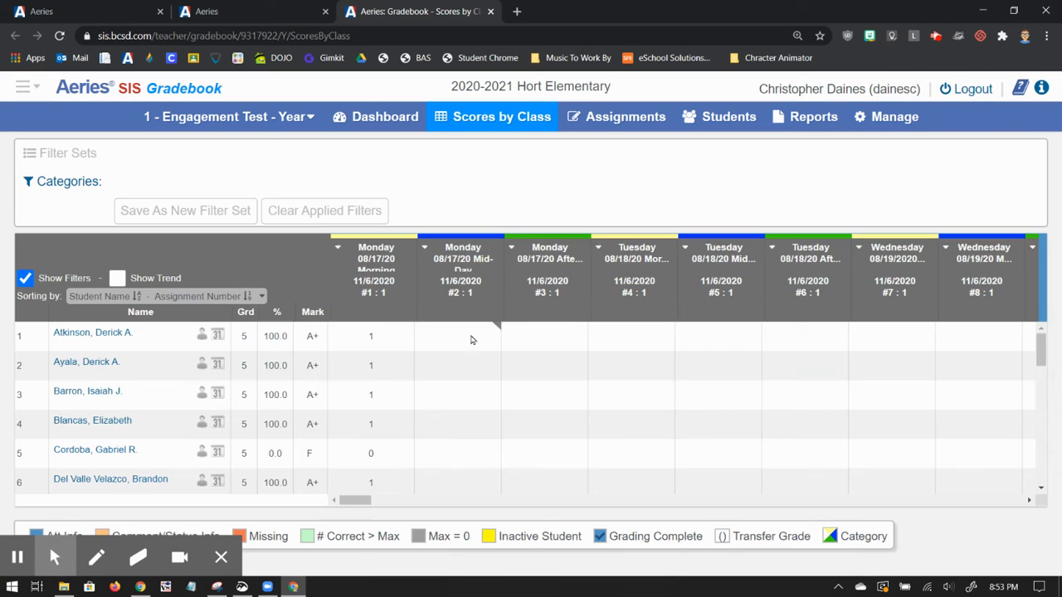
{"action": "mouse_move", "coordinate": [55, 557]}
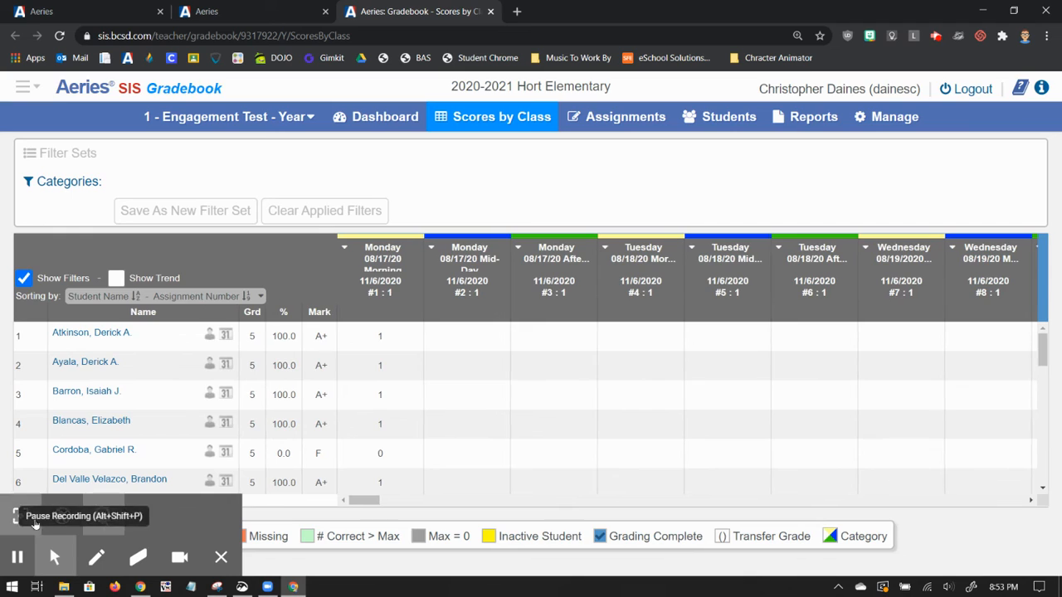
{"action": "left_click", "coordinate": [20, 520]}
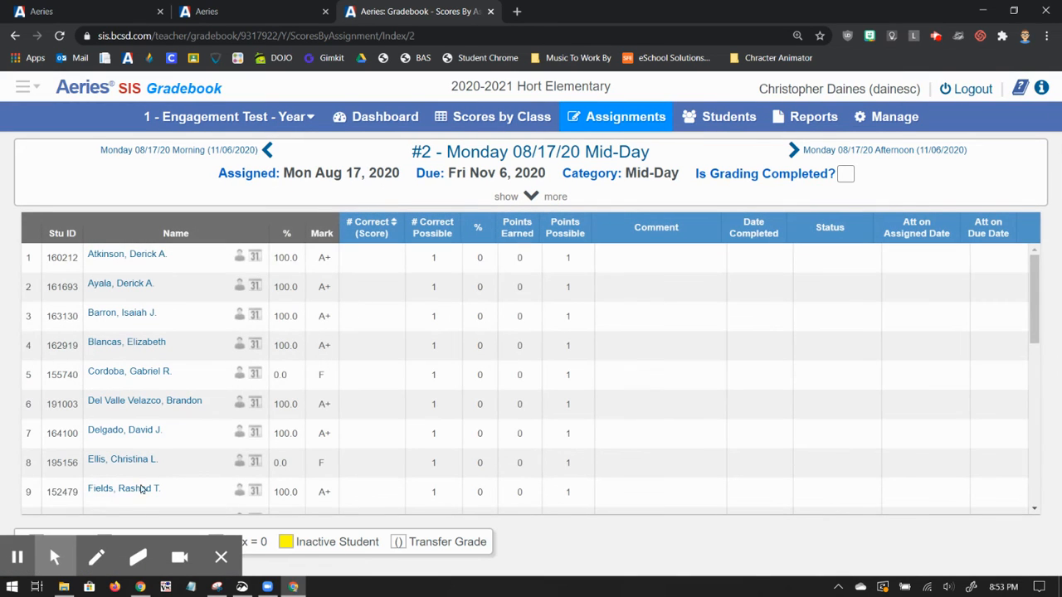
Step: Enter a score of 0 for the unengaged students in rows 5, 8 and 13 of the Monday 08/17/20 Mid-Day assignment
{"action": "mouse_move", "coordinate": [8, 555]}
{"action": "left_click", "coordinate": [20, 516]}
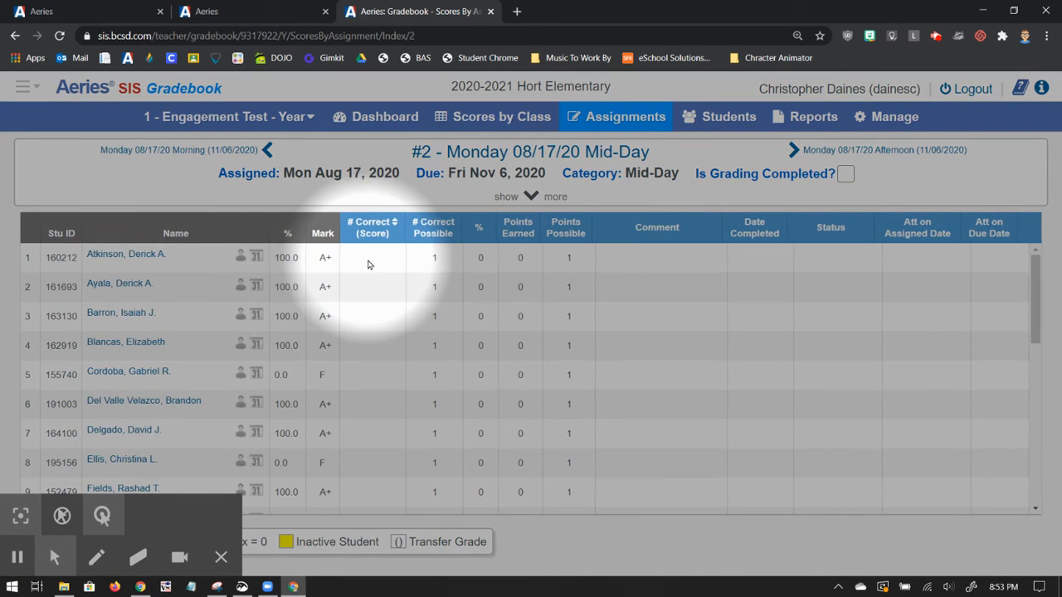
{"action": "left_click", "coordinate": [375, 376]}
{"action": "scroll", "coordinate": [381, 464], "scroll_direction": "down", "scroll_amount": 2}
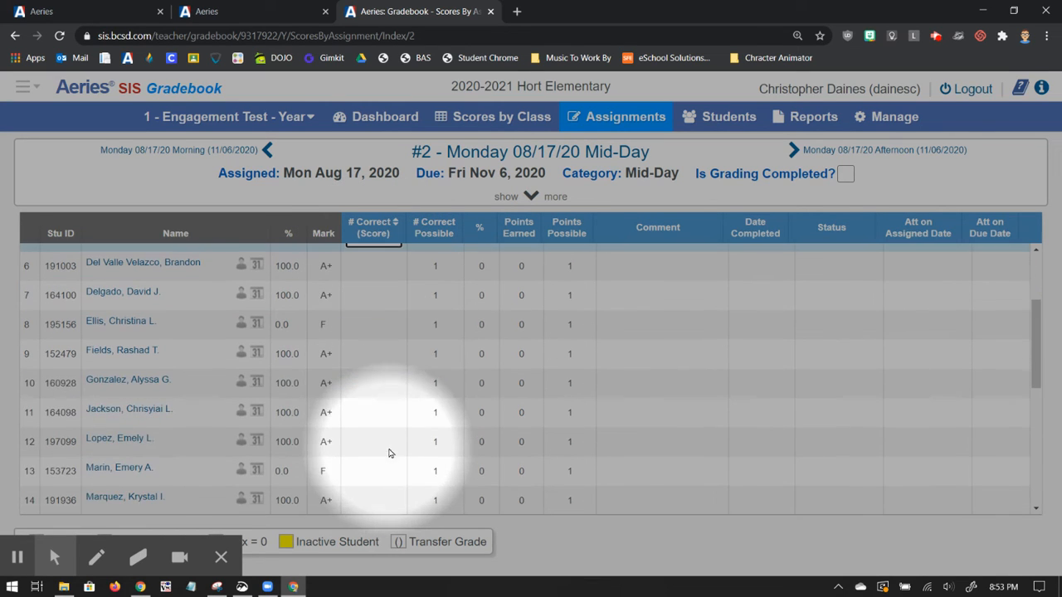
{"action": "left_click", "coordinate": [380, 329]}
{"action": "type", "text": "0"}
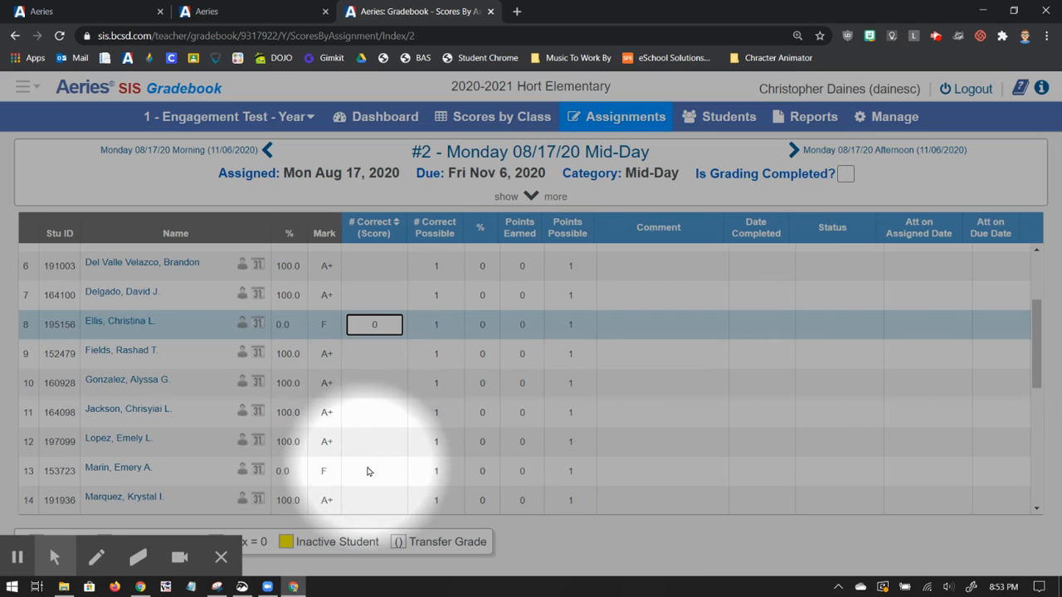
{"action": "left_click", "coordinate": [374, 471]}
{"action": "type", "text": "0"}
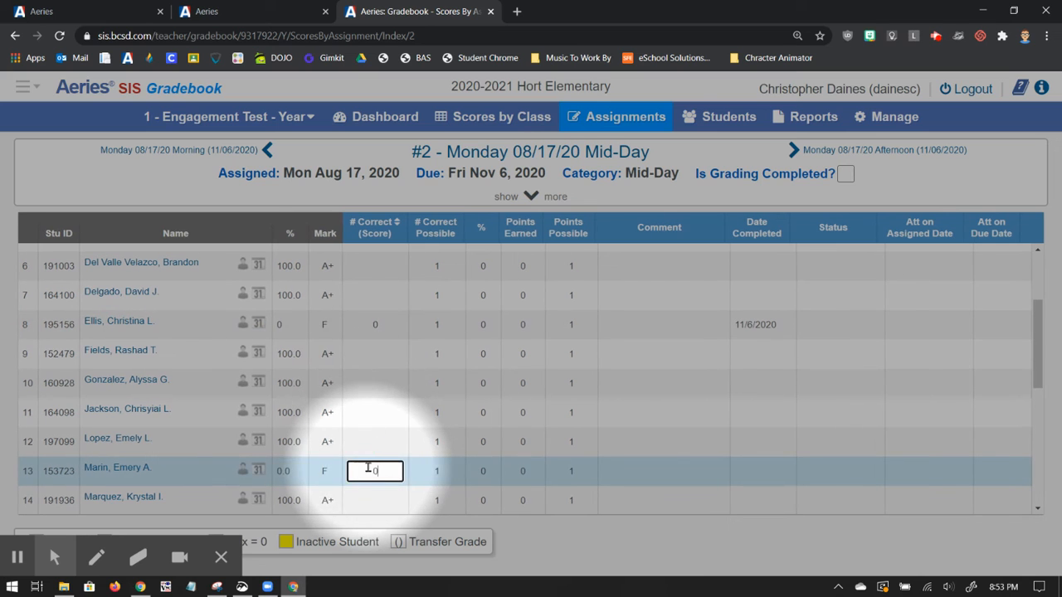
Step: Mass assign a Number Correct of 1 to the remaining Mid-Day students without overwriting existing values, and save the changes
{"action": "left_click", "coordinate": [535, 197]}
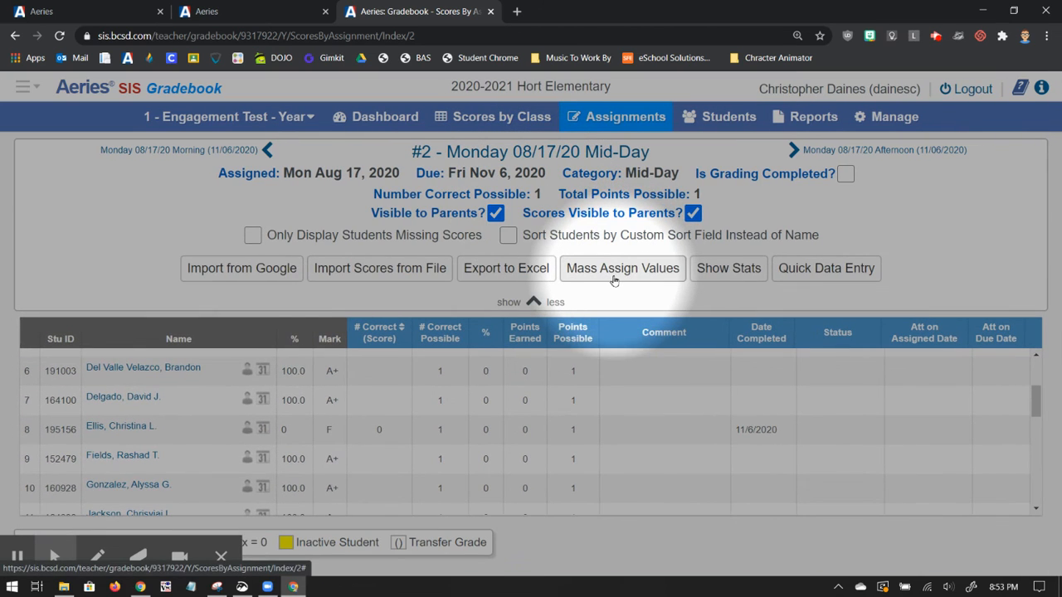
{"action": "left_click", "coordinate": [614, 270]}
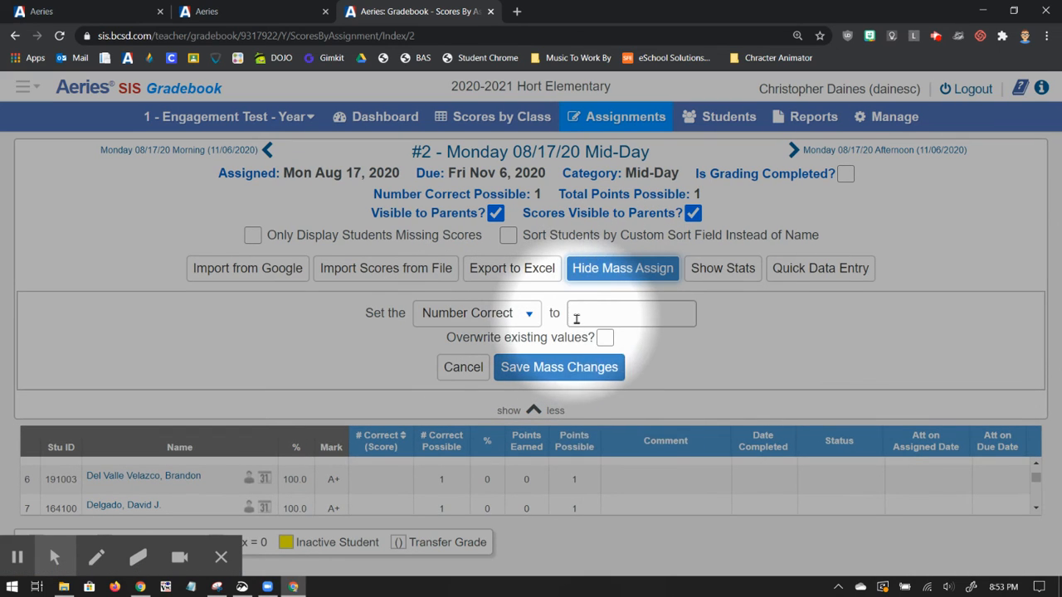
{"action": "left_click", "coordinate": [576, 319]}
{"action": "type", "text": "1"}
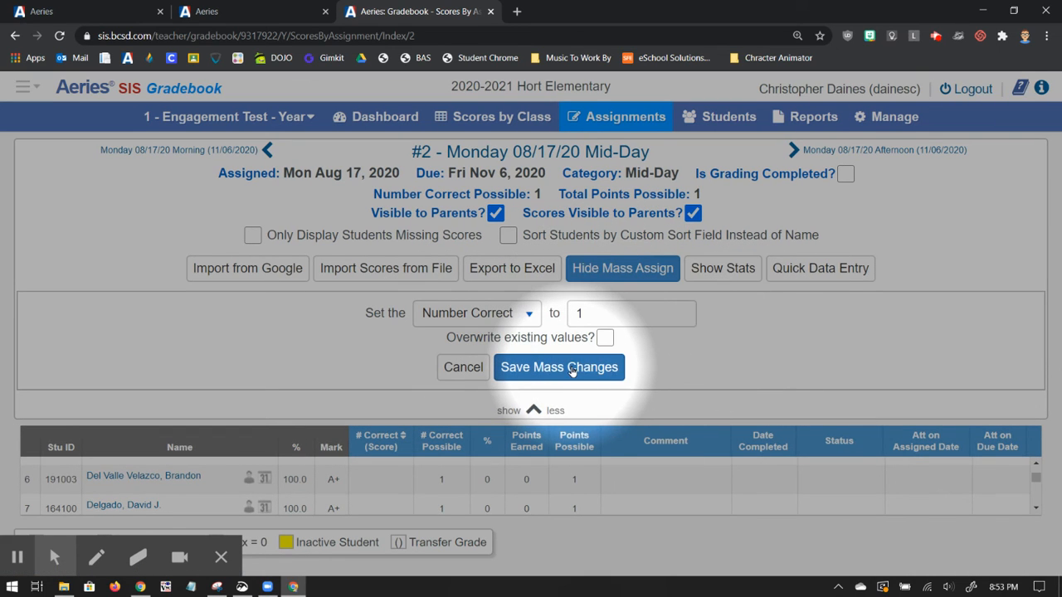
{"action": "left_click", "coordinate": [571, 371]}
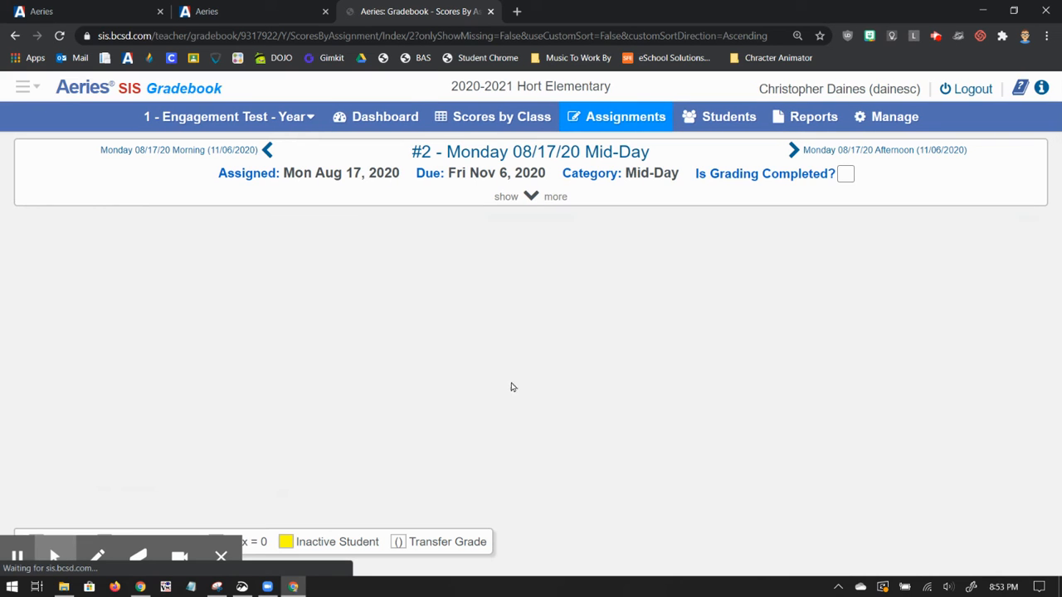
Step: Display the scores for the whole class and look across the assignment columns from the first day to the last one
{"action": "left_click", "coordinate": [22, 522]}
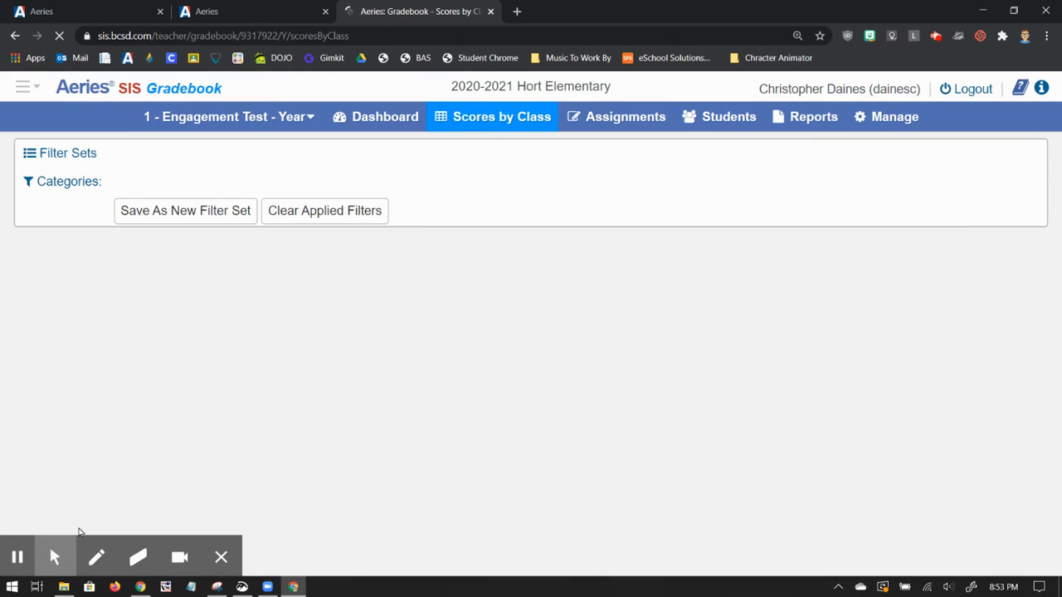
{"action": "mouse_move", "coordinate": [54, 552]}
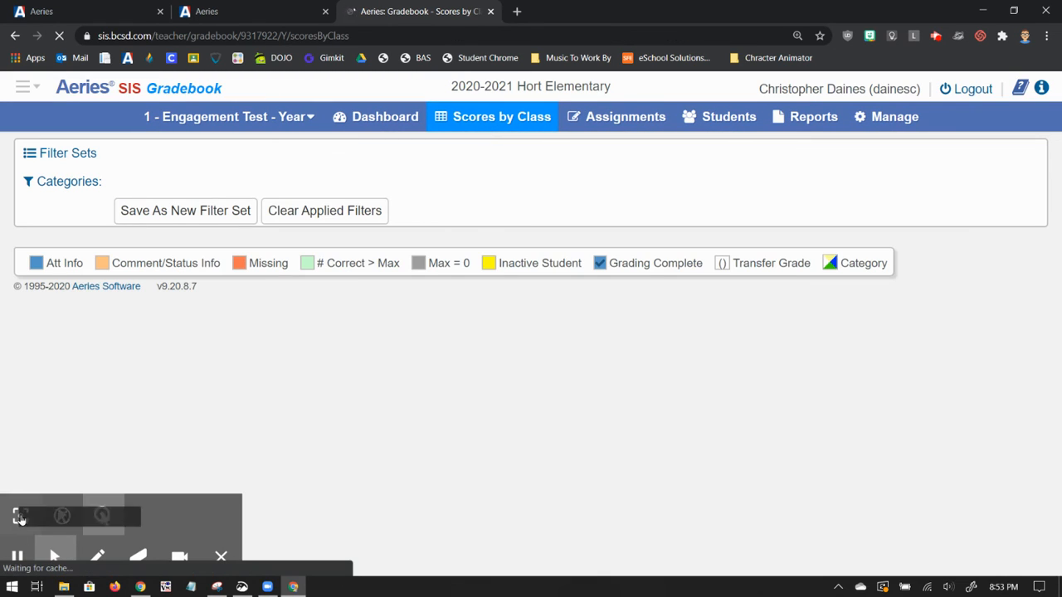
{"action": "left_click", "coordinate": [21, 516]}
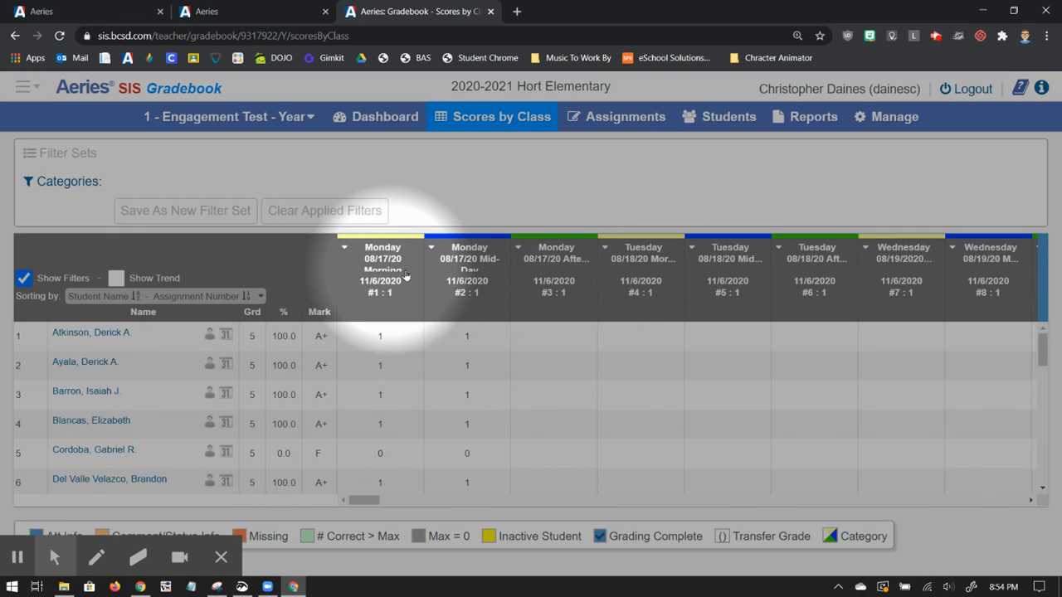
{"action": "left_click_drag", "start_coordinate": [370, 503], "coordinate": [1043, 505]}
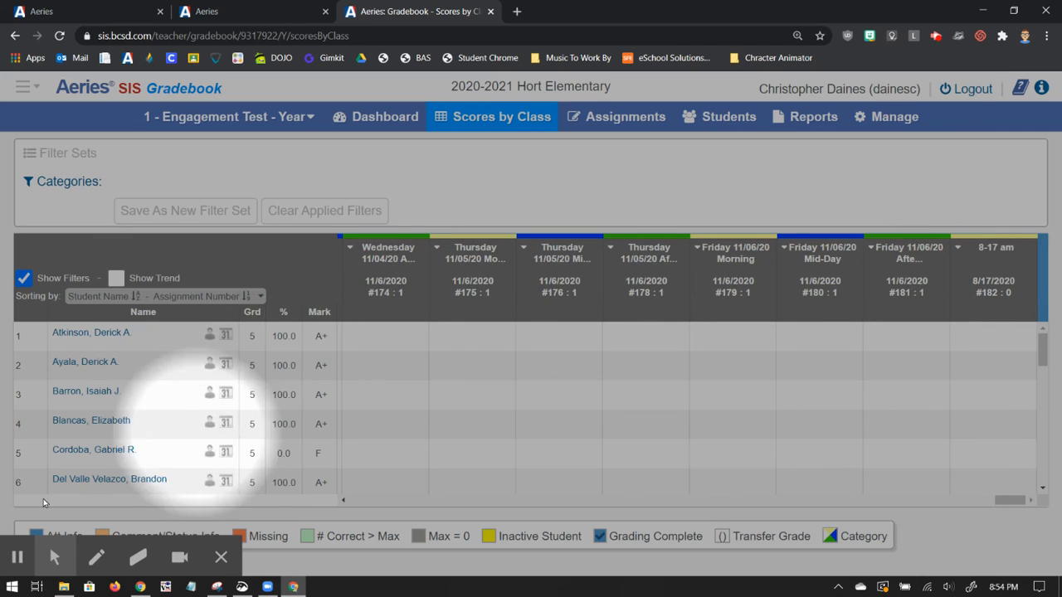
{"action": "mouse_move", "coordinate": [3, 567]}
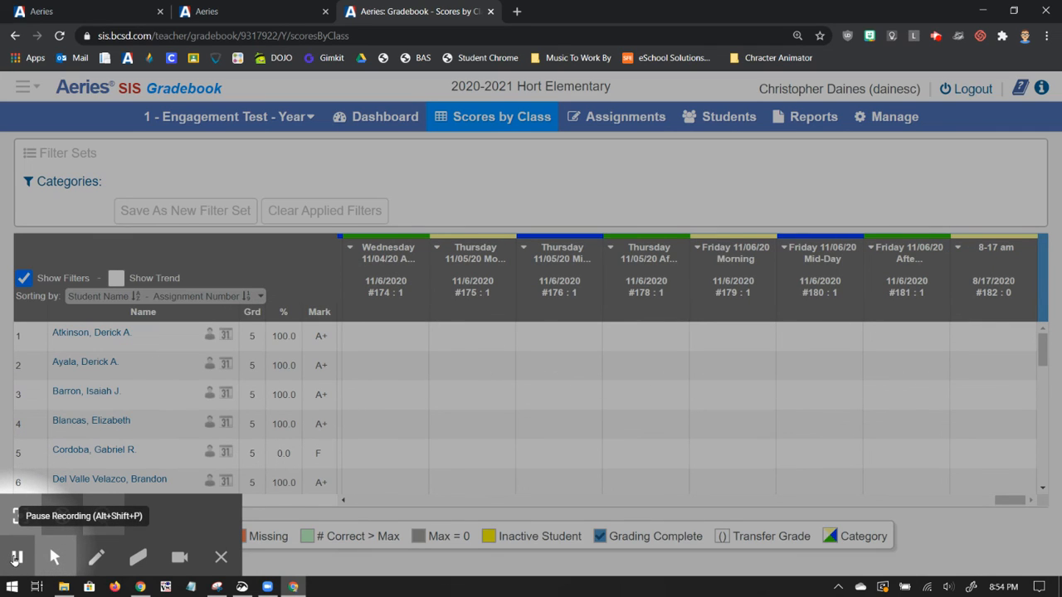